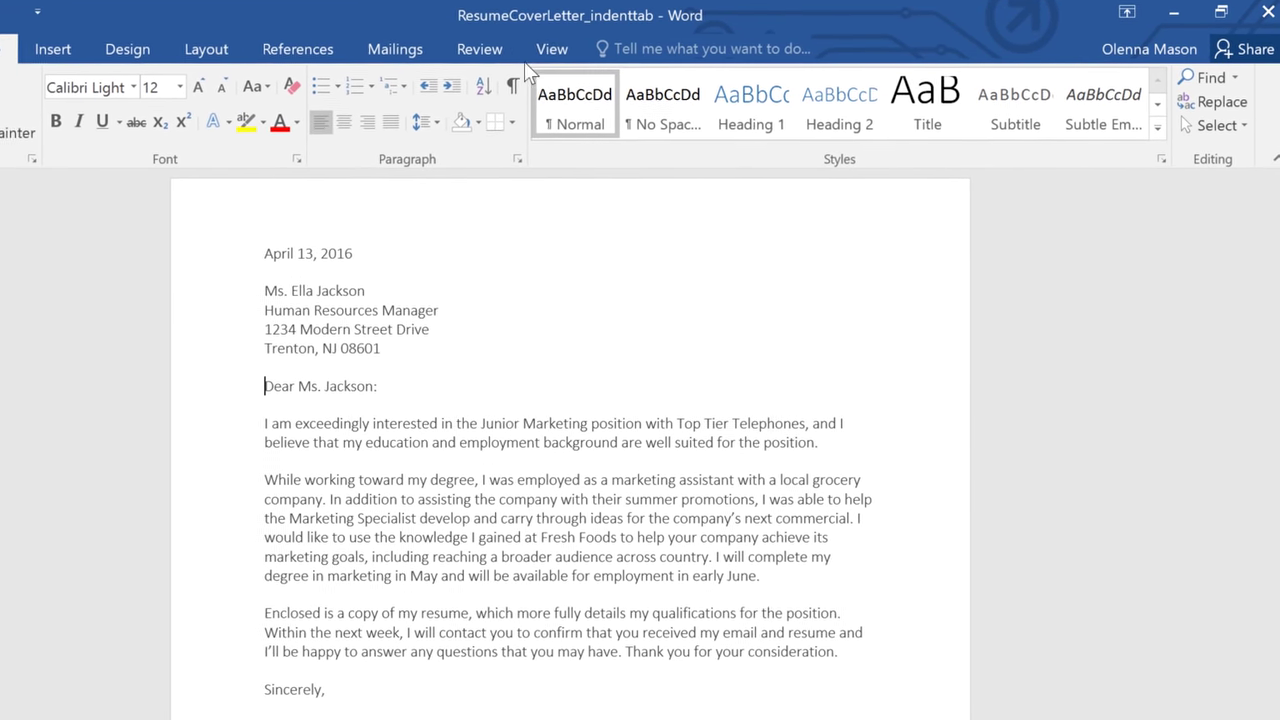
Turn on the Ruler in the View tab's Show group so it appears above the letter.
{"action": "left_click", "coordinate": [529, 49]}
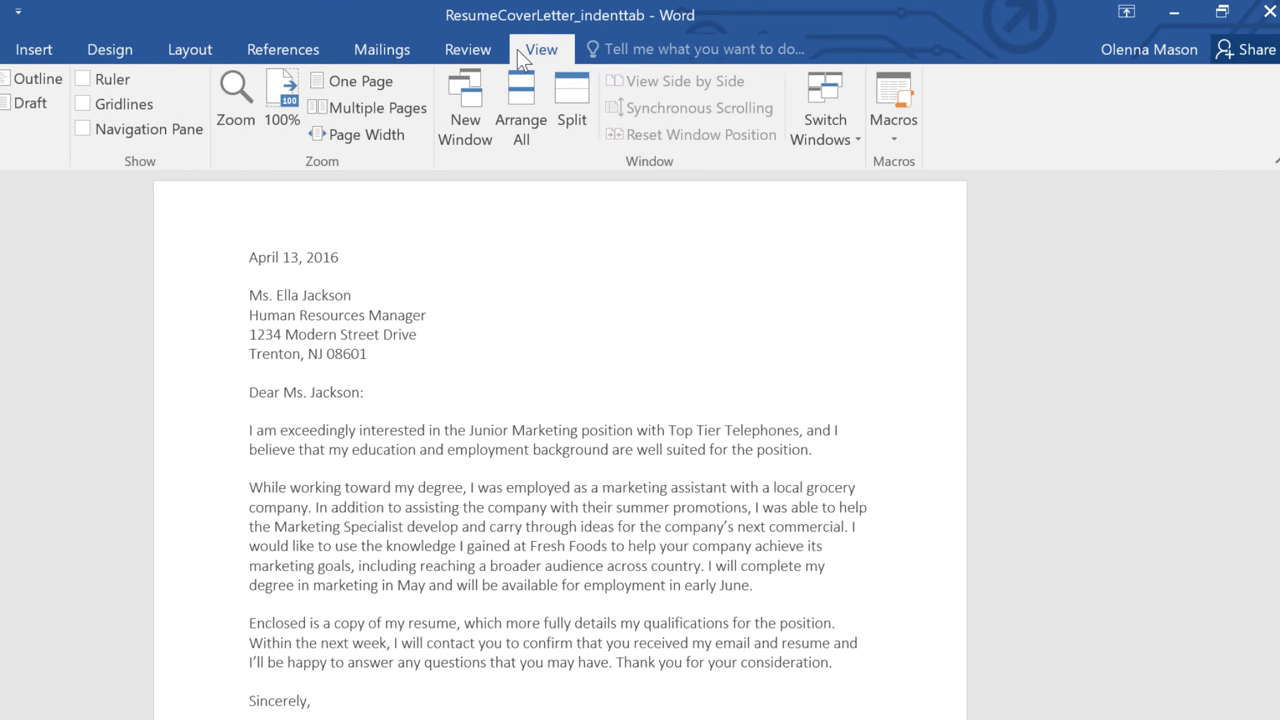
{"action": "left_click", "coordinate": [83, 79]}
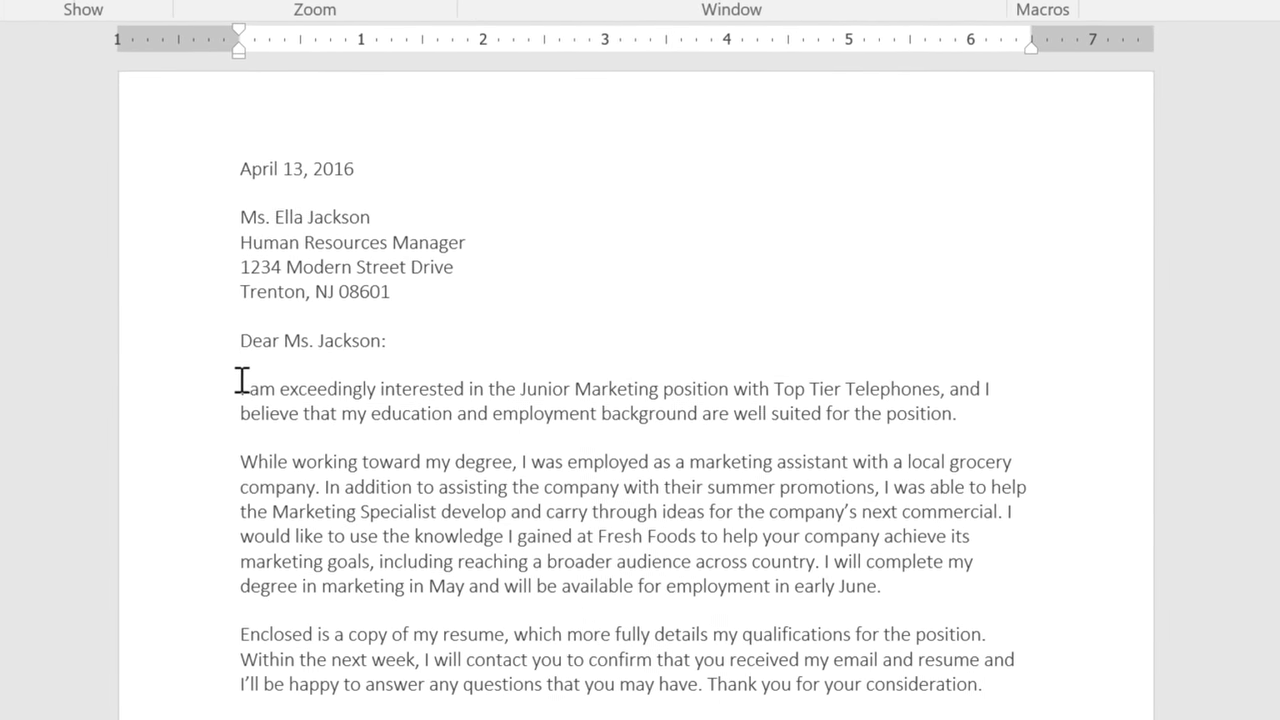
Indent the first line of the 'I am exceedingly interested' paragraph with a Tab.
{"action": "left_click", "coordinate": [241, 383]}
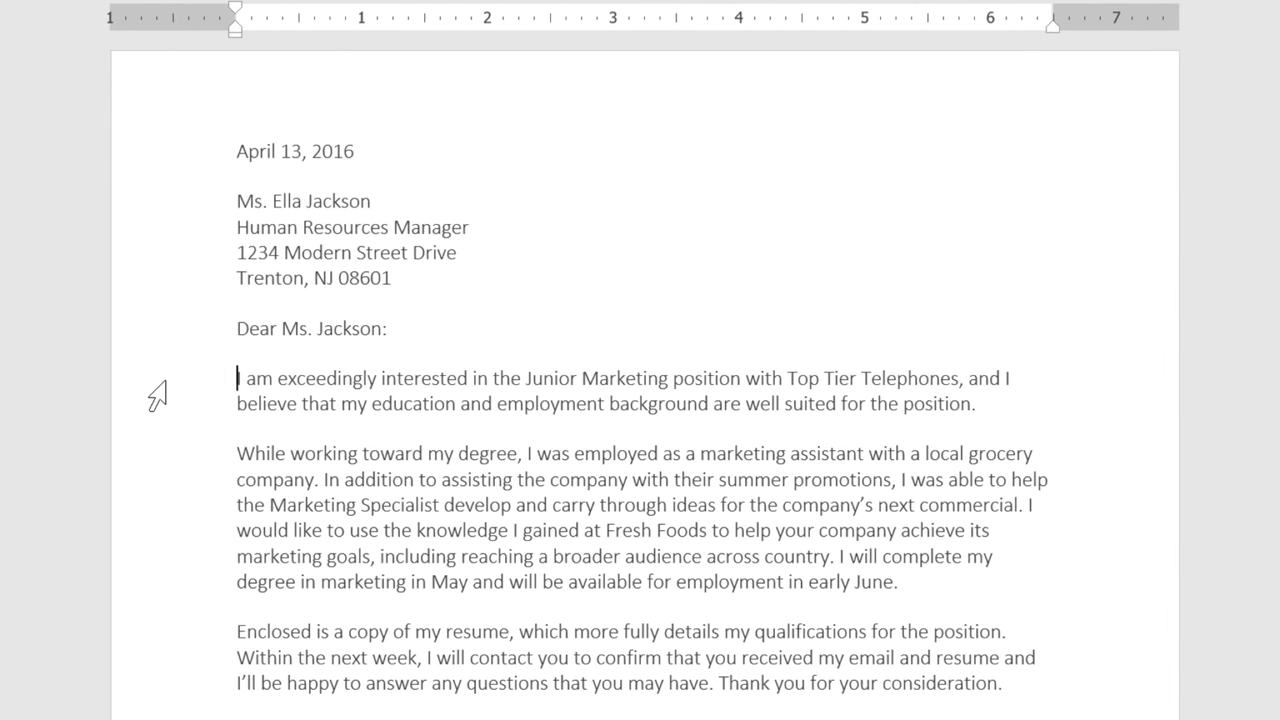
{"action": "key", "text": "Tab"}
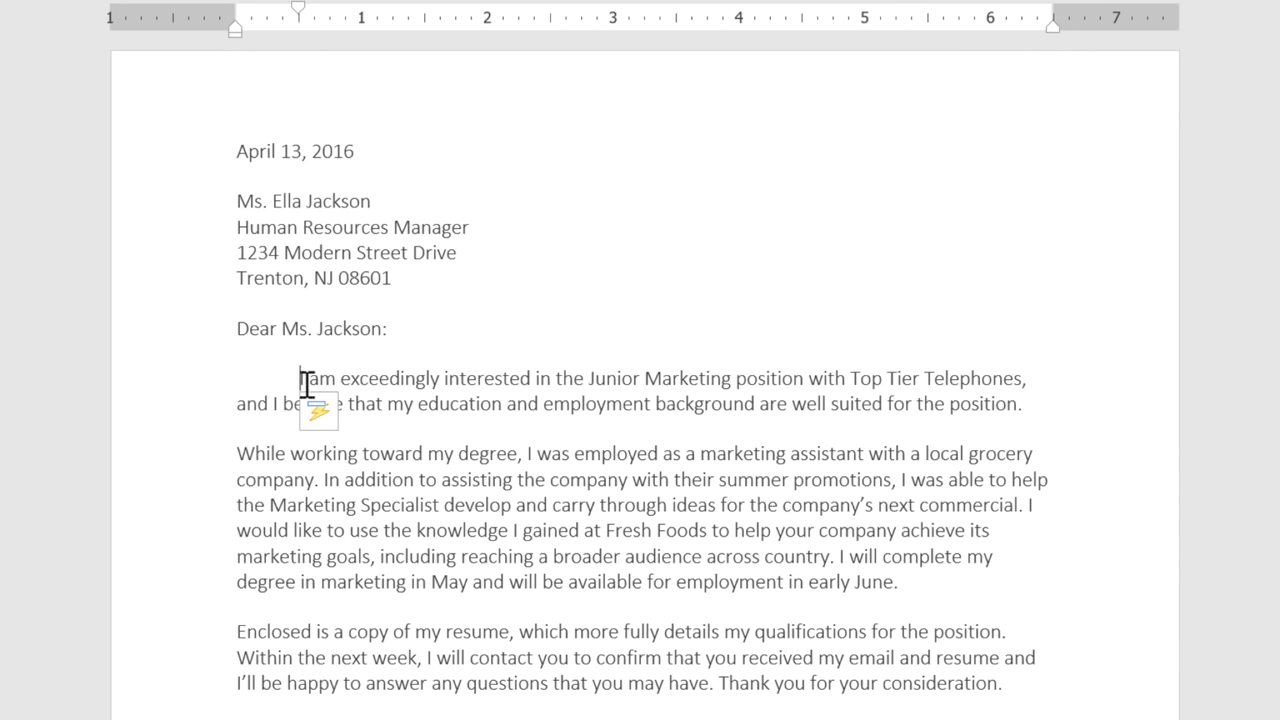
Select the three body paragraphs and set their first-line indent to 0.25" with the ruler's indent markers.
{"action": "left_click_drag", "start_coordinate": [302, 380], "coordinate": [1008, 690]}
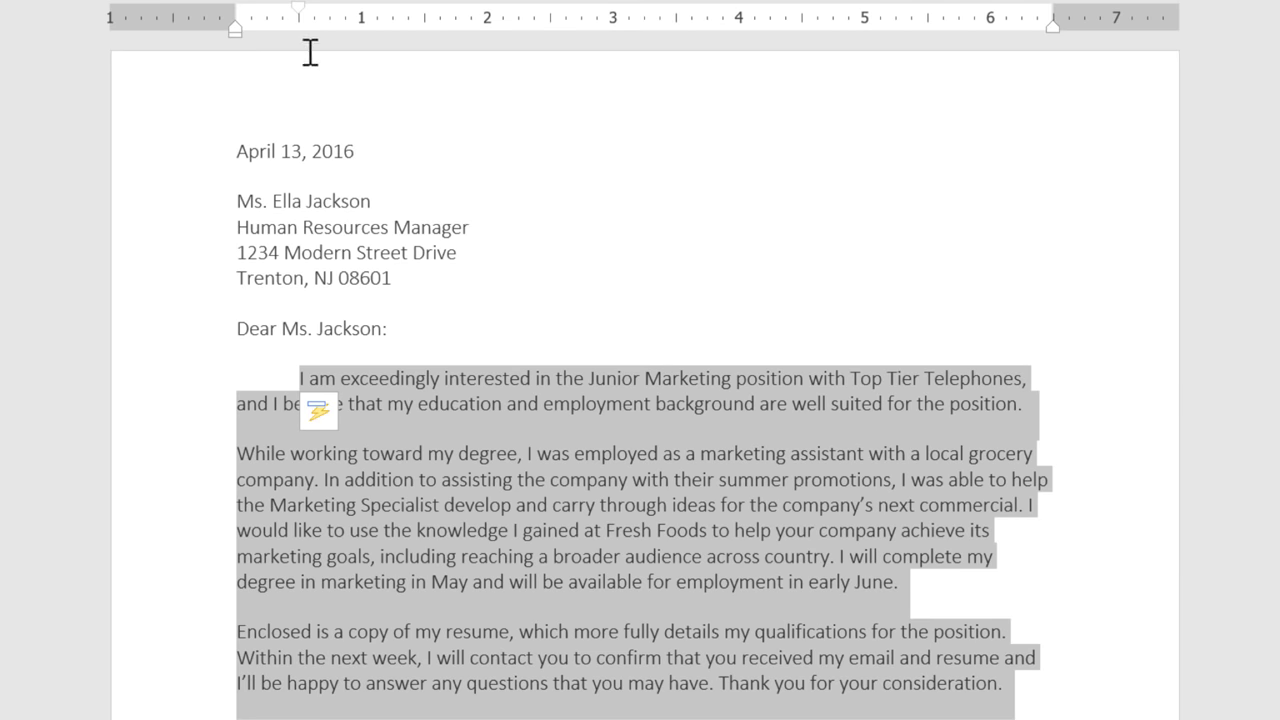
{"action": "left_click_drag", "start_coordinate": [299, 8], "coordinate": [363, 12]}
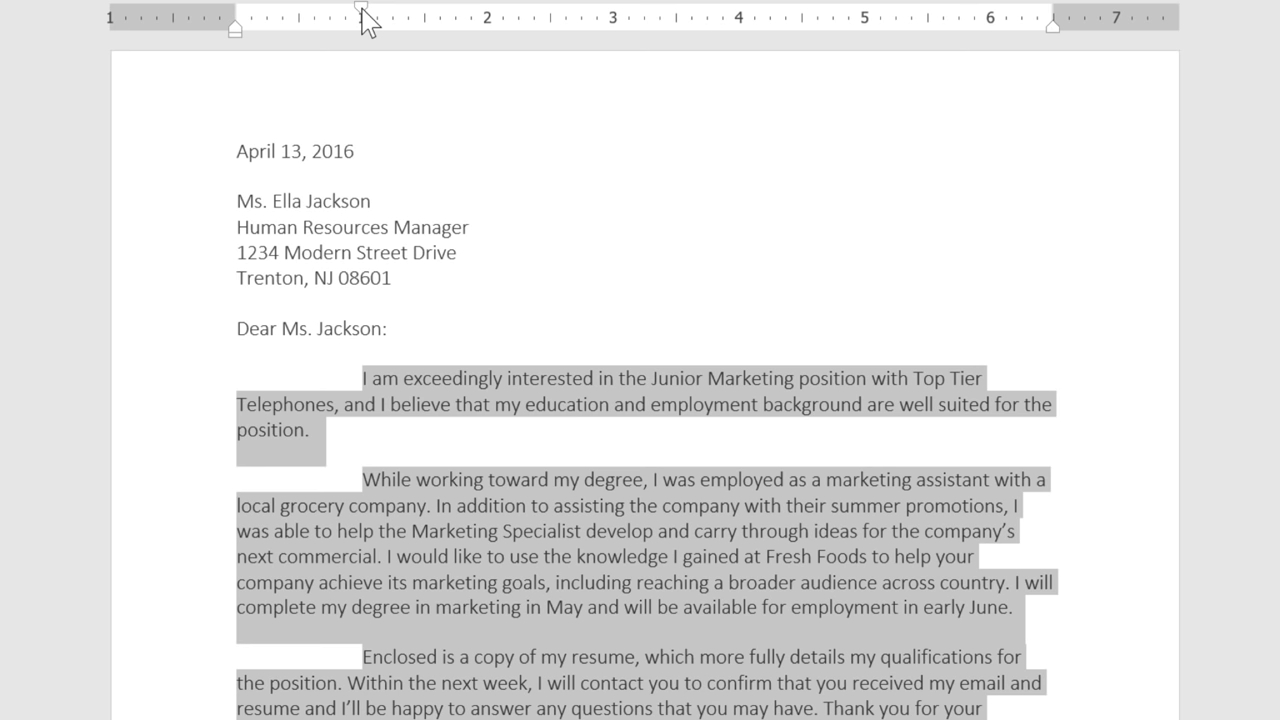
{"action": "mouse_move", "coordinate": [238, 28]}
{"action": "left_mouse_down"}
{"action": "mouse_move", "coordinate": [451, 36]}
{"action": "mouse_move", "coordinate": [309, 48]}
{"action": "left_mouse_up"}
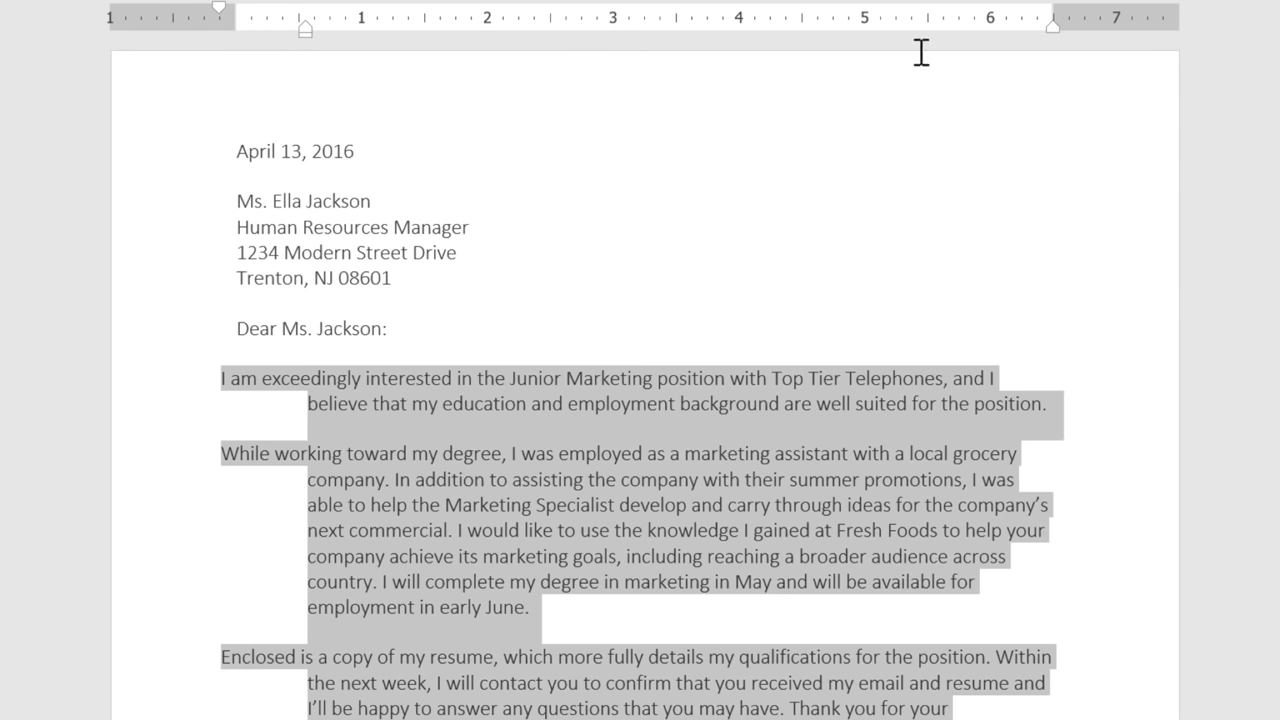
{"action": "mouse_move", "coordinate": [1054, 30]}
{"action": "left_mouse_down"}
{"action": "mouse_move", "coordinate": [924, 42]}
{"action": "mouse_move", "coordinate": [1055, 40]}
{"action": "left_mouse_up"}
{"action": "left_click_drag", "start_coordinate": [306, 37], "coordinate": [236, 37]}
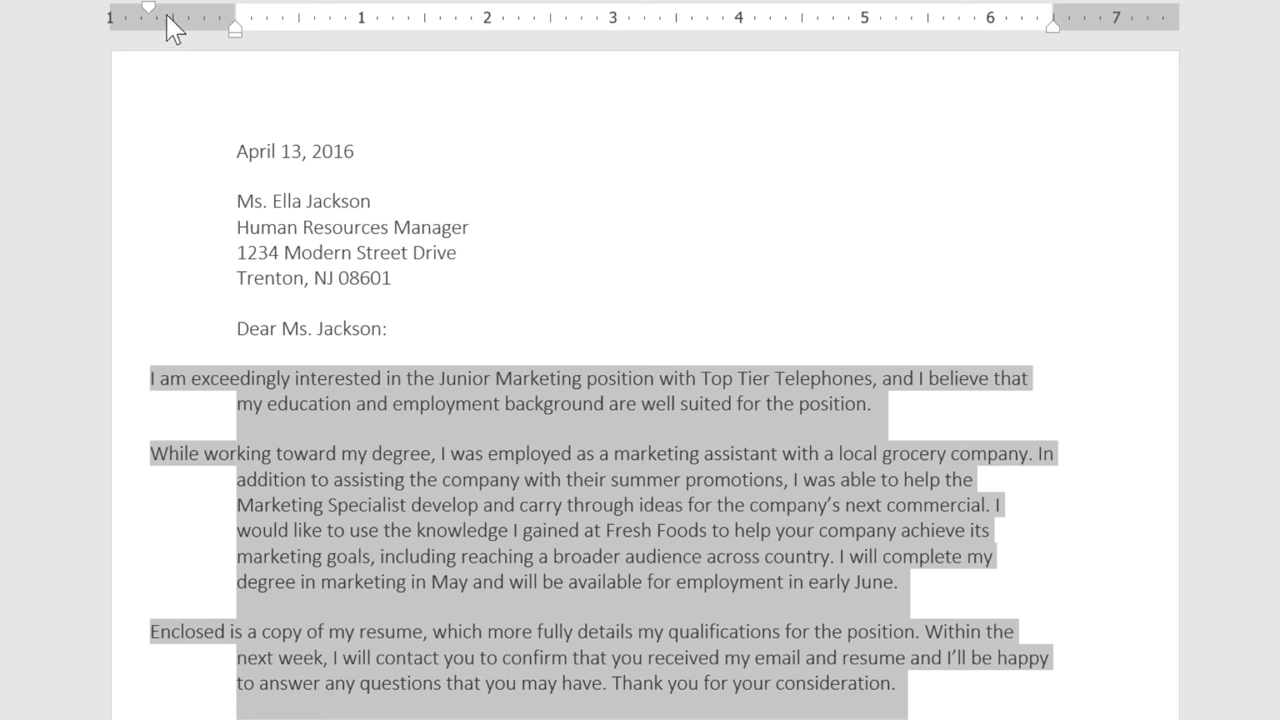
{"action": "left_click_drag", "start_coordinate": [148, 8], "coordinate": [266, 8]}
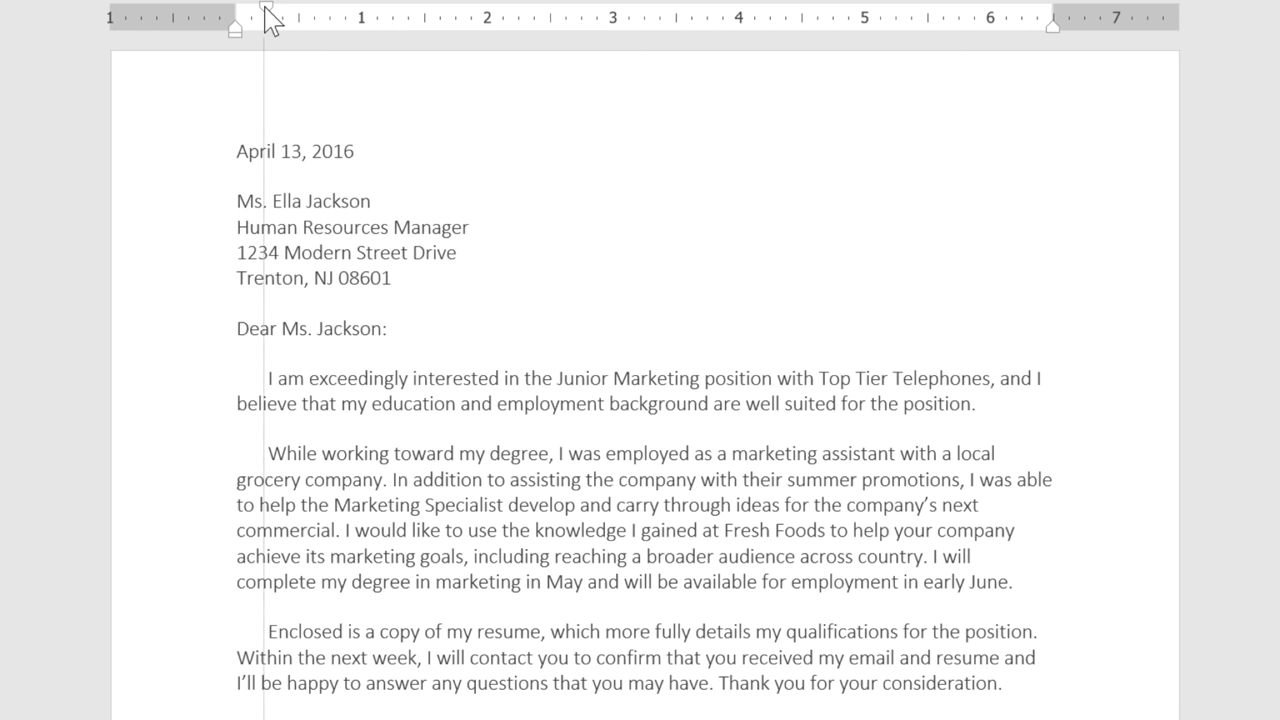
{"action": "left_click_drag", "start_coordinate": [266, 8], "coordinate": [266, 8]}
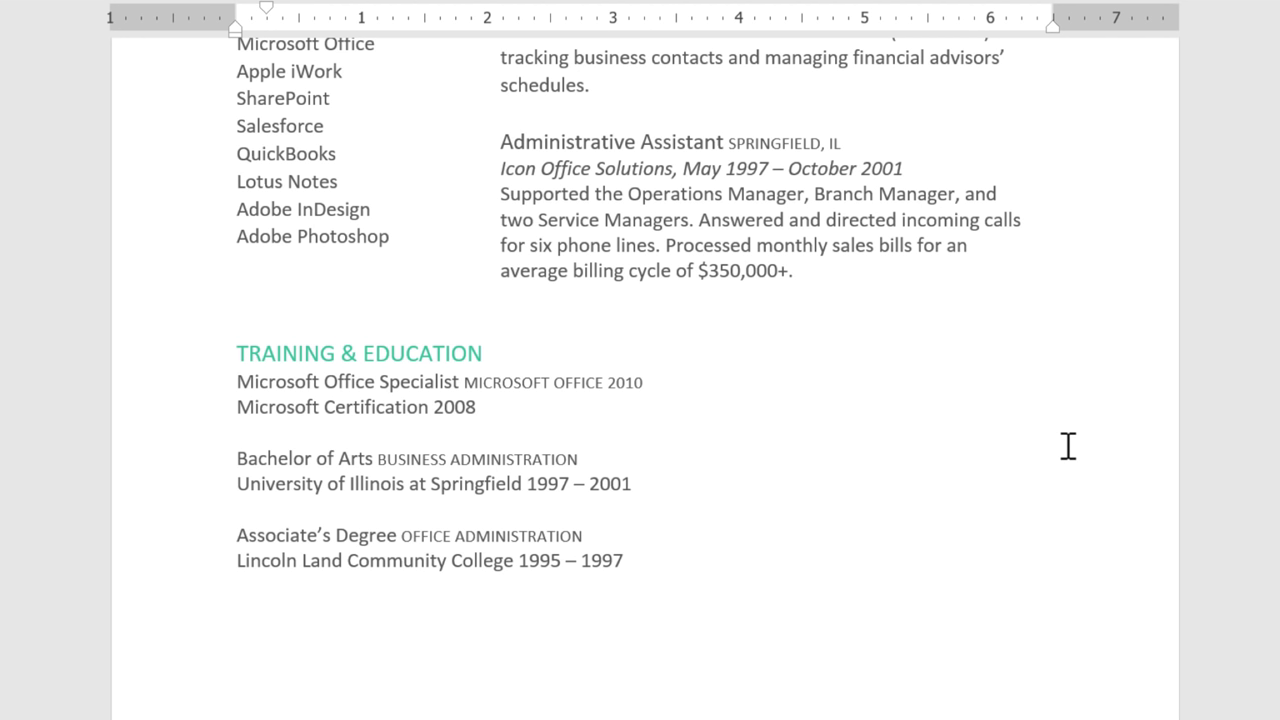
Tab the dates 2008, 1997 – 2001 and 1995 – 1997 to the next default tab stop.
{"action": "left_click", "coordinate": [432, 408]}
{"action": "key", "text": "Tab"}
{"action": "key", "text": "Tab"}
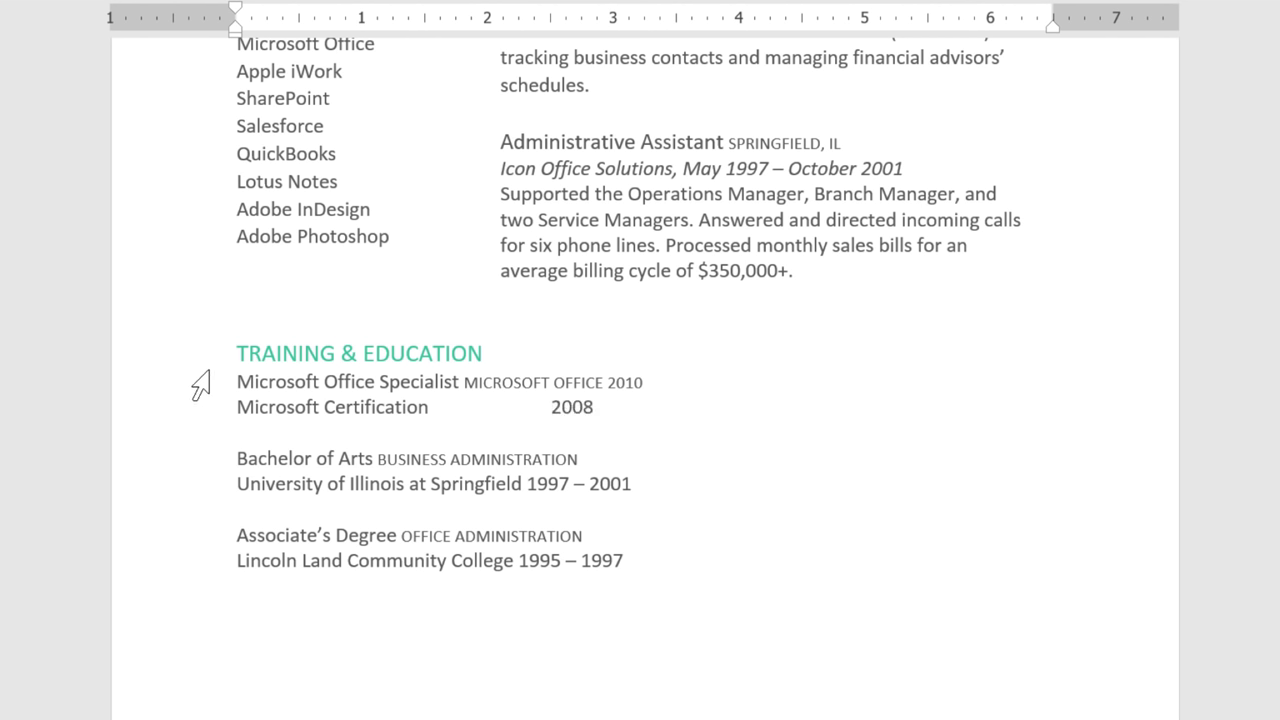
{"action": "left_click", "coordinate": [521, 483]}
{"action": "key", "text": "Tab"}
{"action": "left_click", "coordinate": [518, 560]}
{"action": "key", "text": "Tab"}
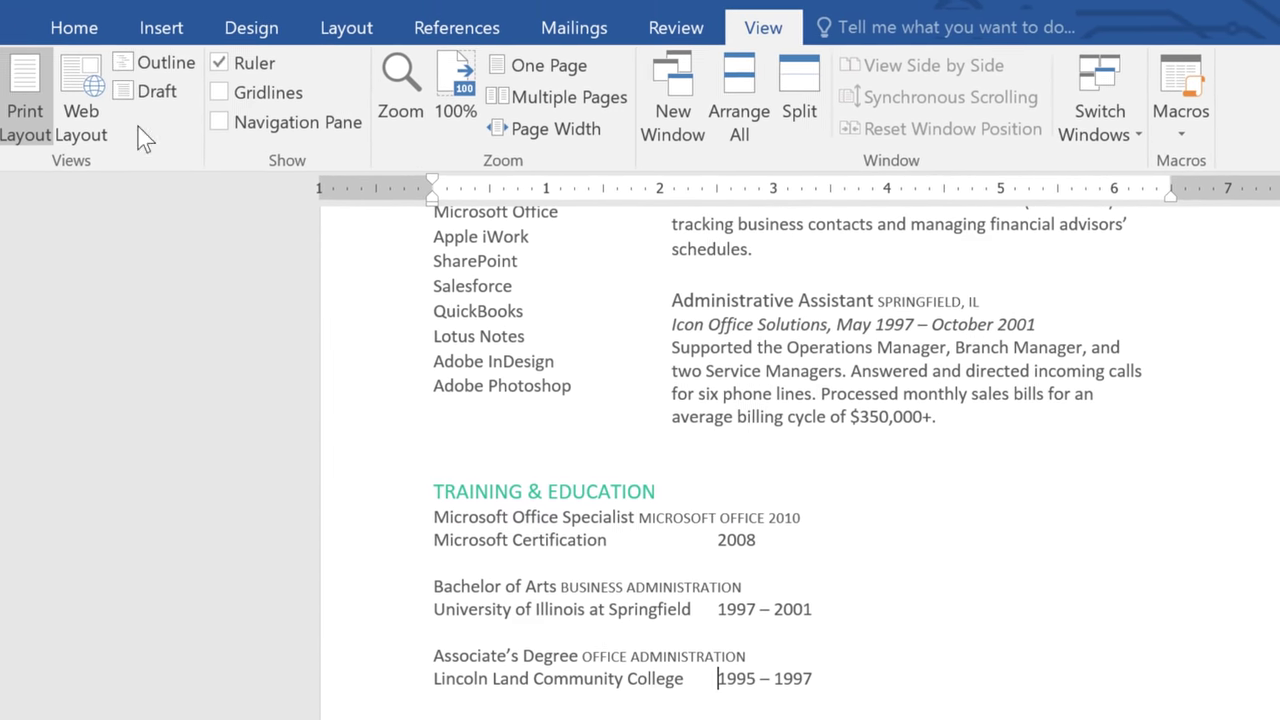
Show formatting marks and delete the tabs before 2008, 1997 – 2001 and 1995 – 1997.
{"action": "left_click", "coordinate": [105, 35]}
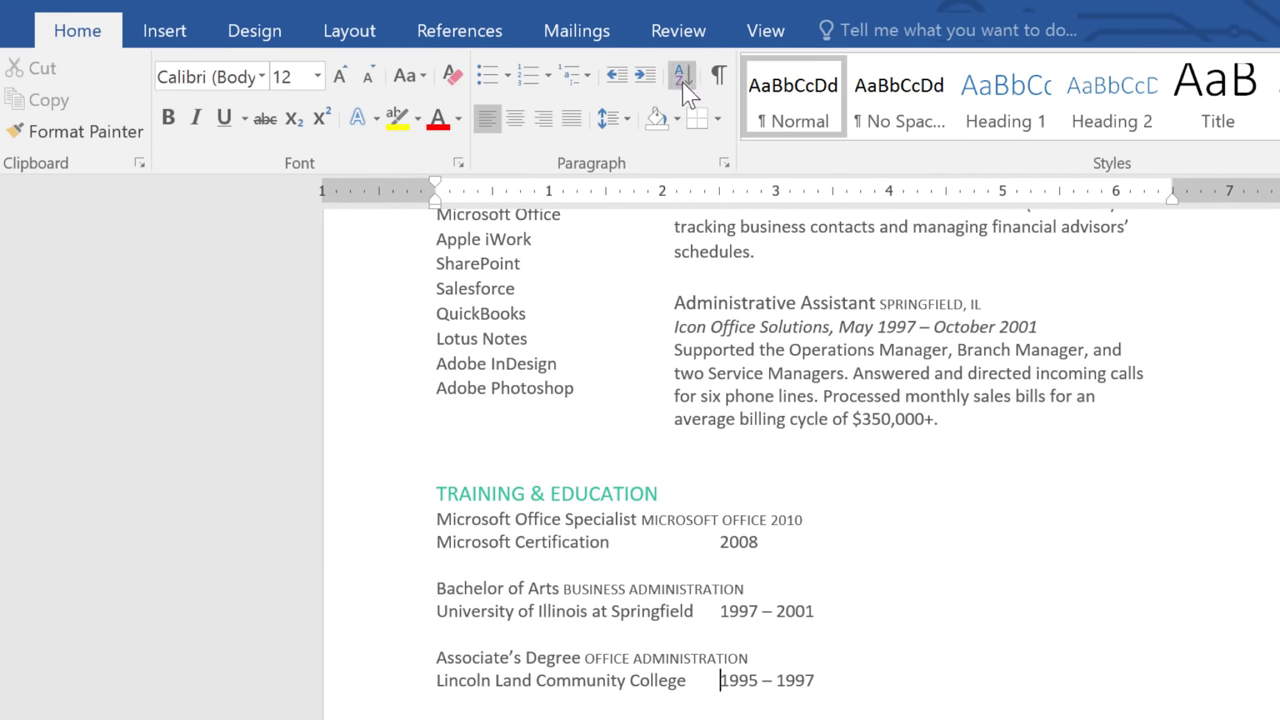
{"action": "left_click", "coordinate": [718, 80]}
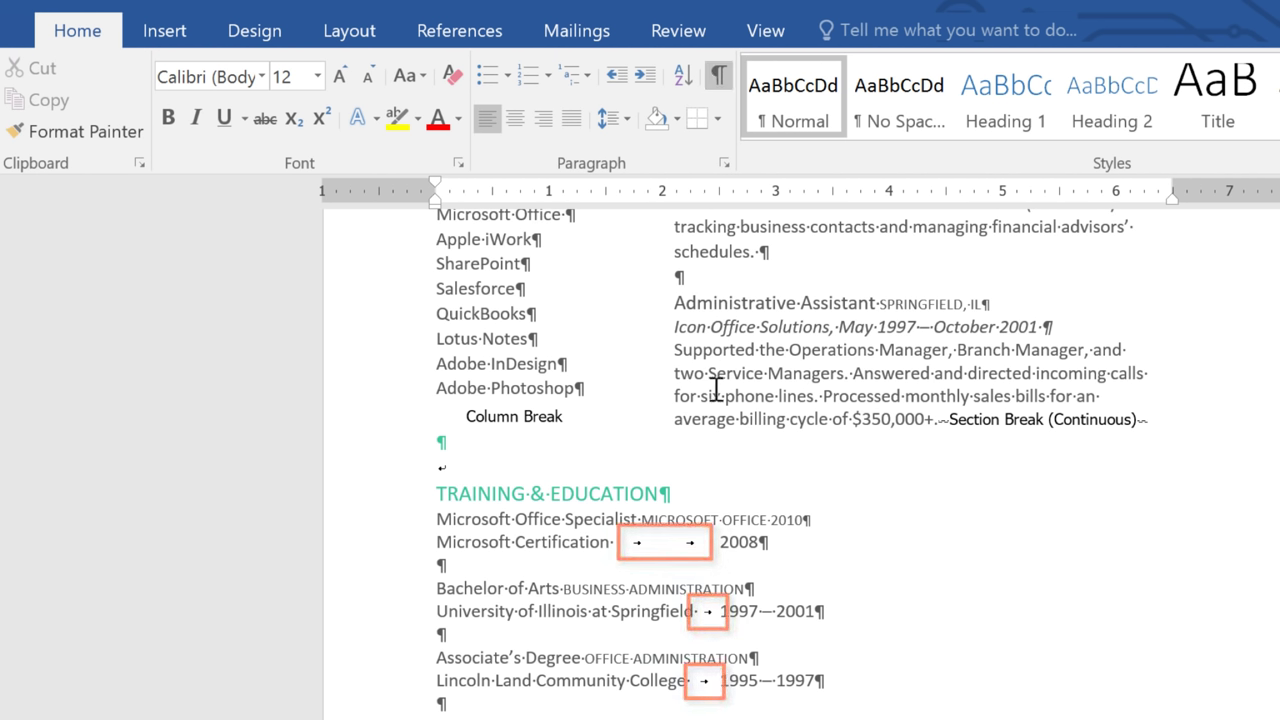
{"action": "left_click", "coordinate": [716, 541]}
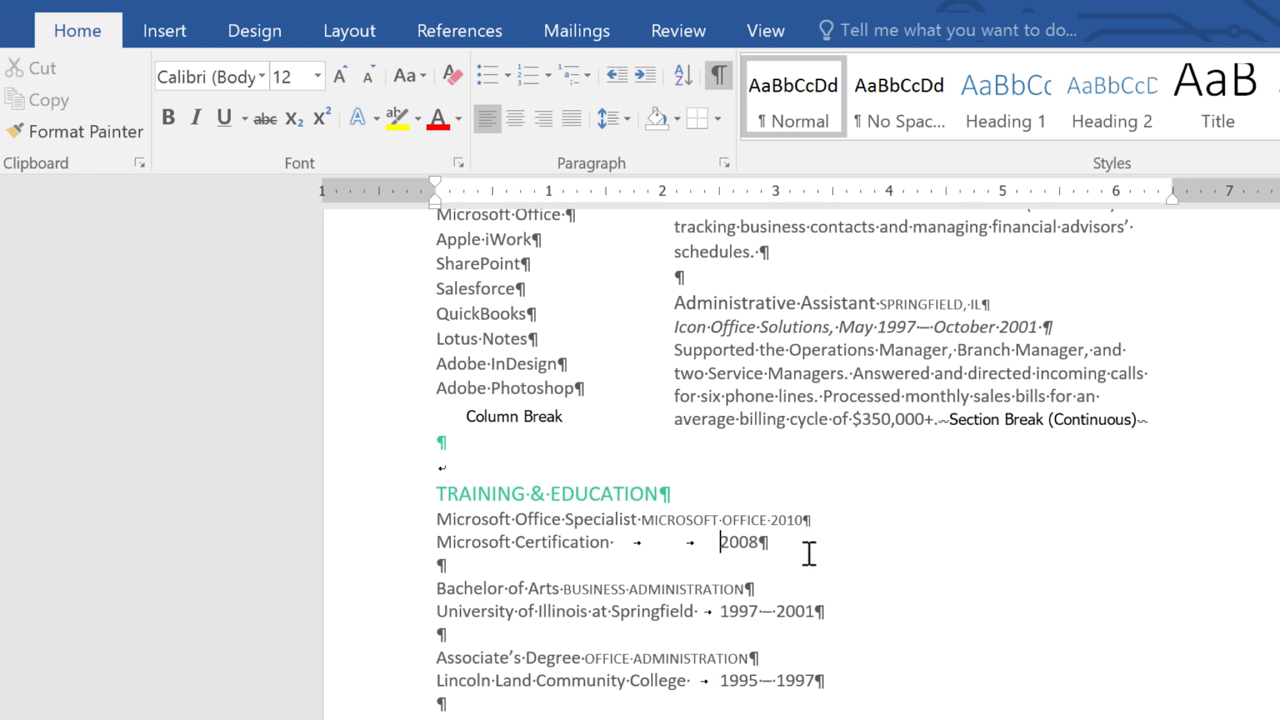
{"action": "key", "text": "BackSpace"}
{"action": "key", "text": "BackSpace"}
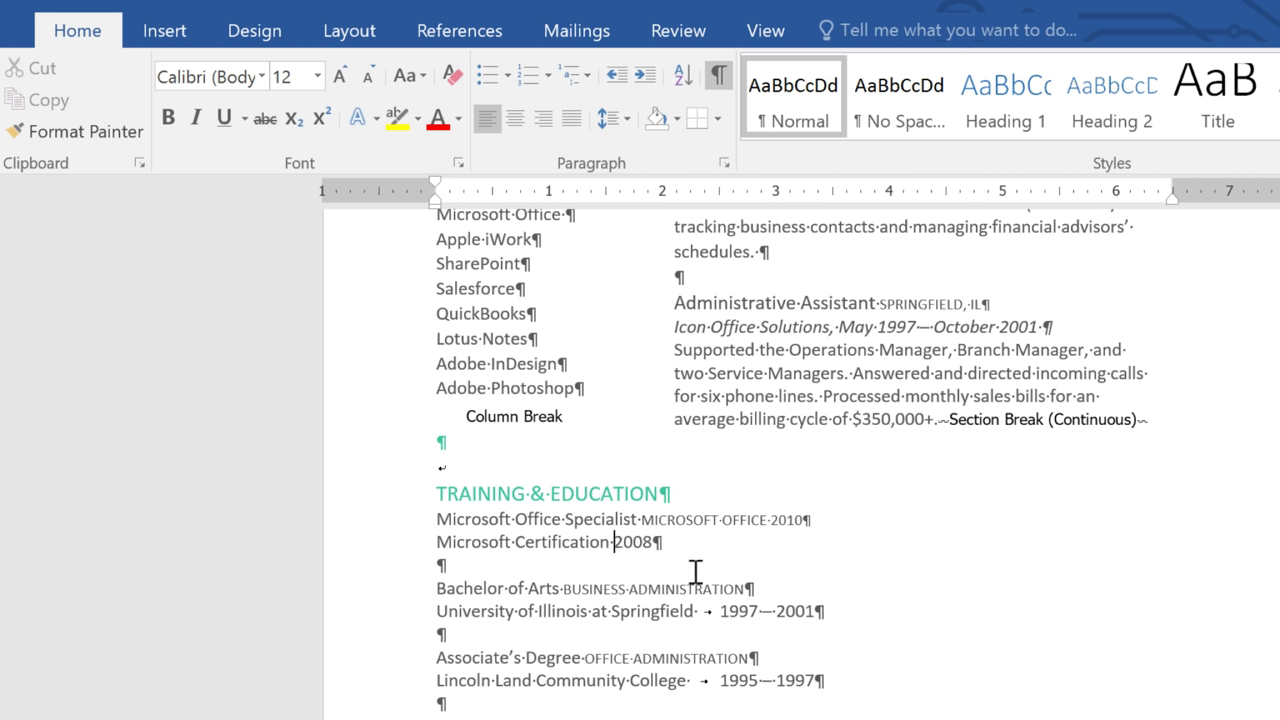
{"action": "left_click", "coordinate": [715, 610]}
{"action": "key", "text": "BackSpace"}
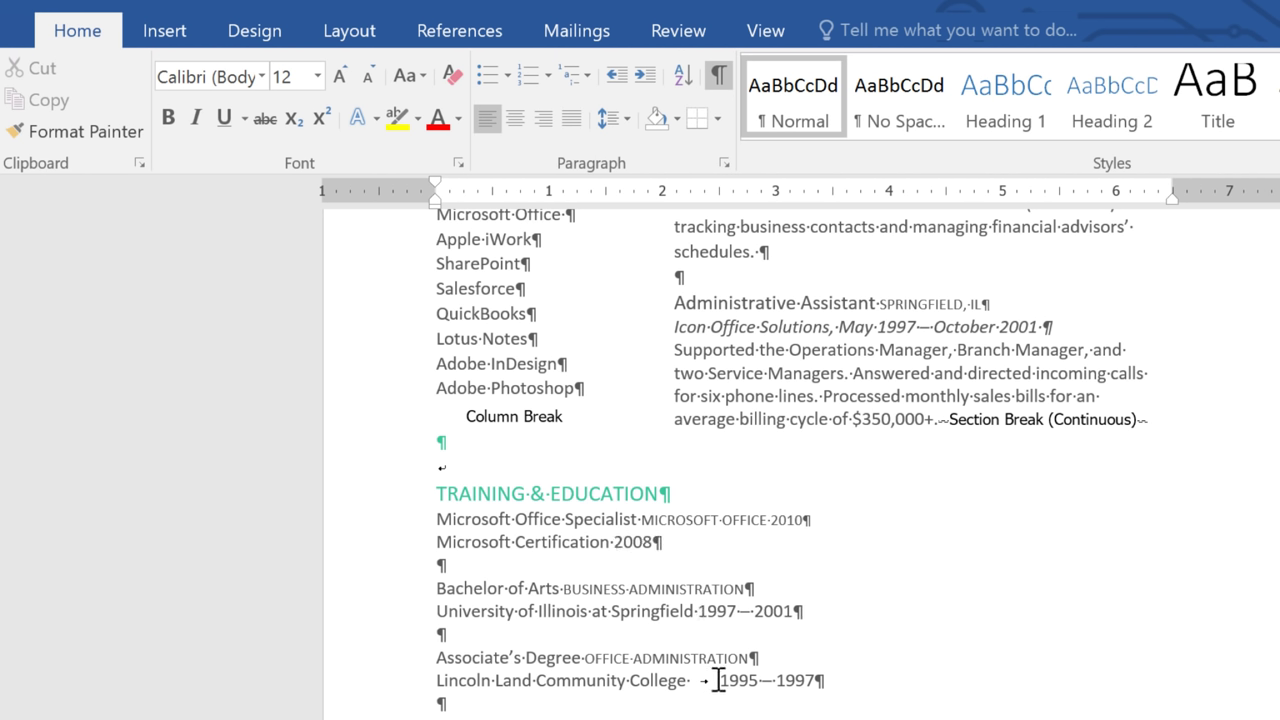
{"action": "left_click", "coordinate": [720, 680]}
{"action": "key", "text": "BackSpace"}
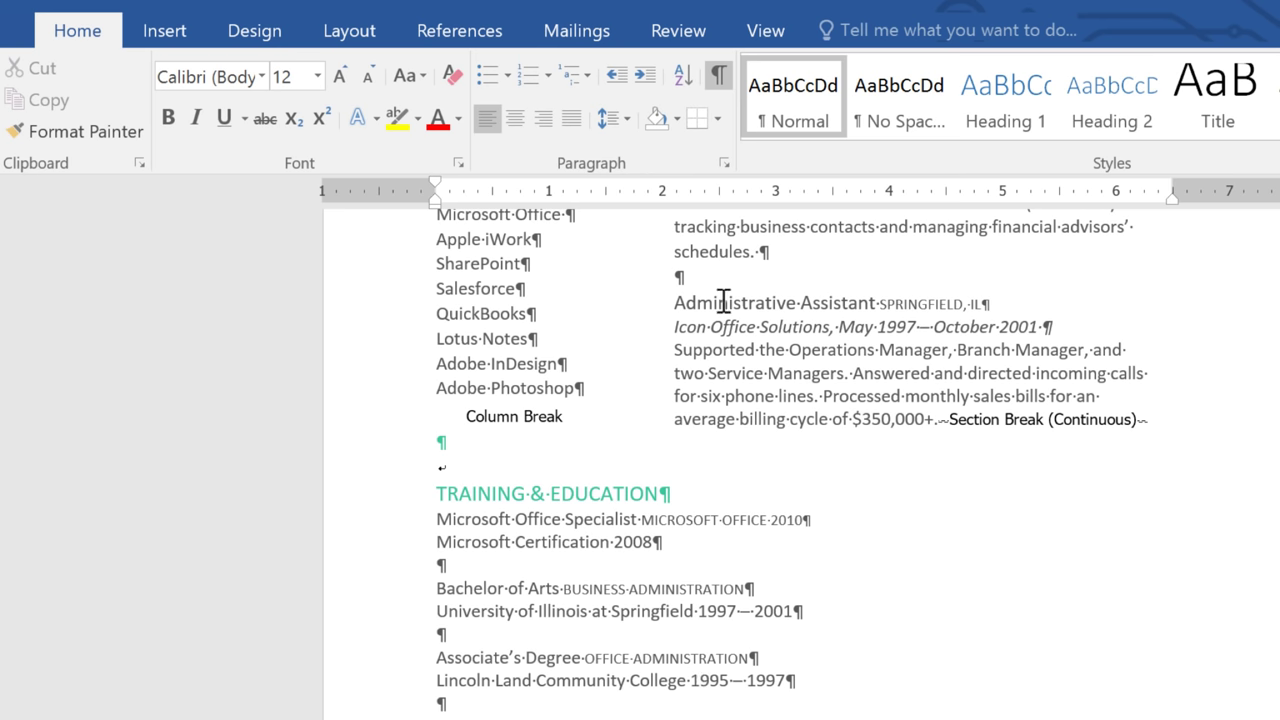
Hide formatting marks and cycle the ruler's tab selector to the Right Tab type.
{"action": "left_click", "coordinate": [719, 76]}
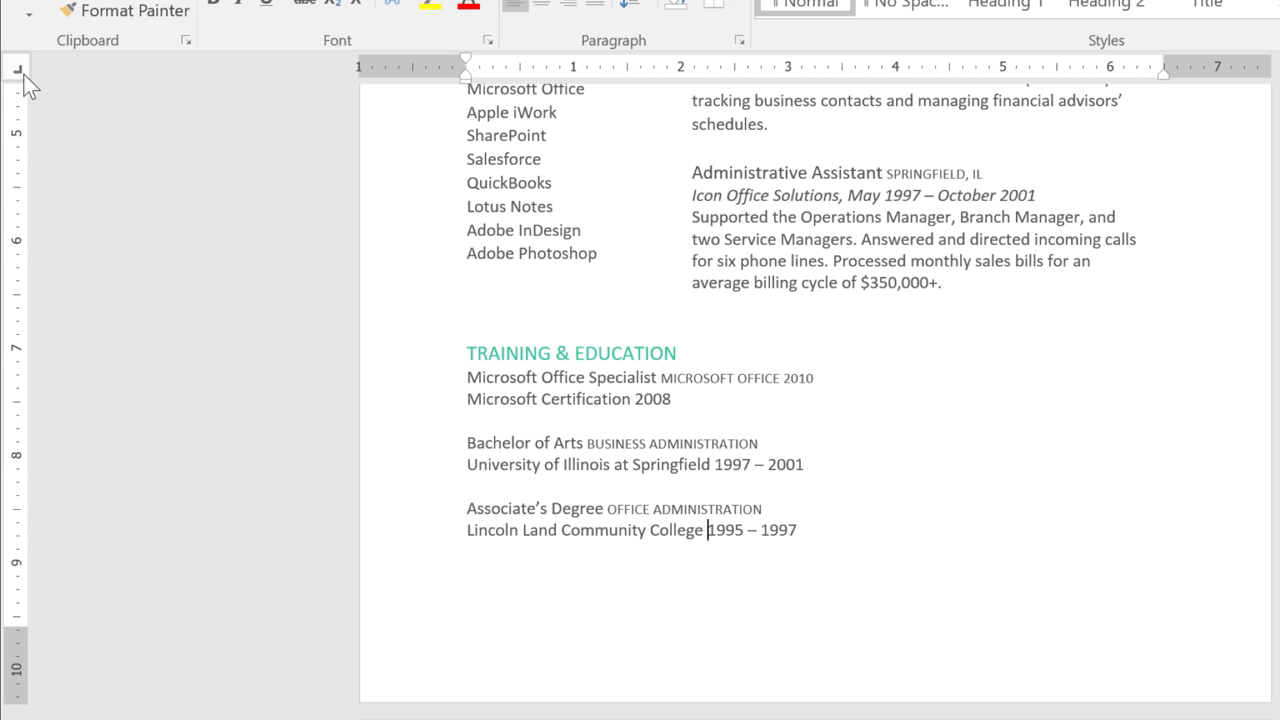
{"action": "left_click", "coordinate": [23, 75]}
{"action": "left_click", "coordinate": [23, 75]}
{"action": "left_click", "coordinate": [23, 75]}
Give the selected Training & Education entries a single right tab stop at 6", removing the stray stop.
{"action": "left_click_drag", "start_coordinate": [464, 372], "coordinate": [792, 546]}
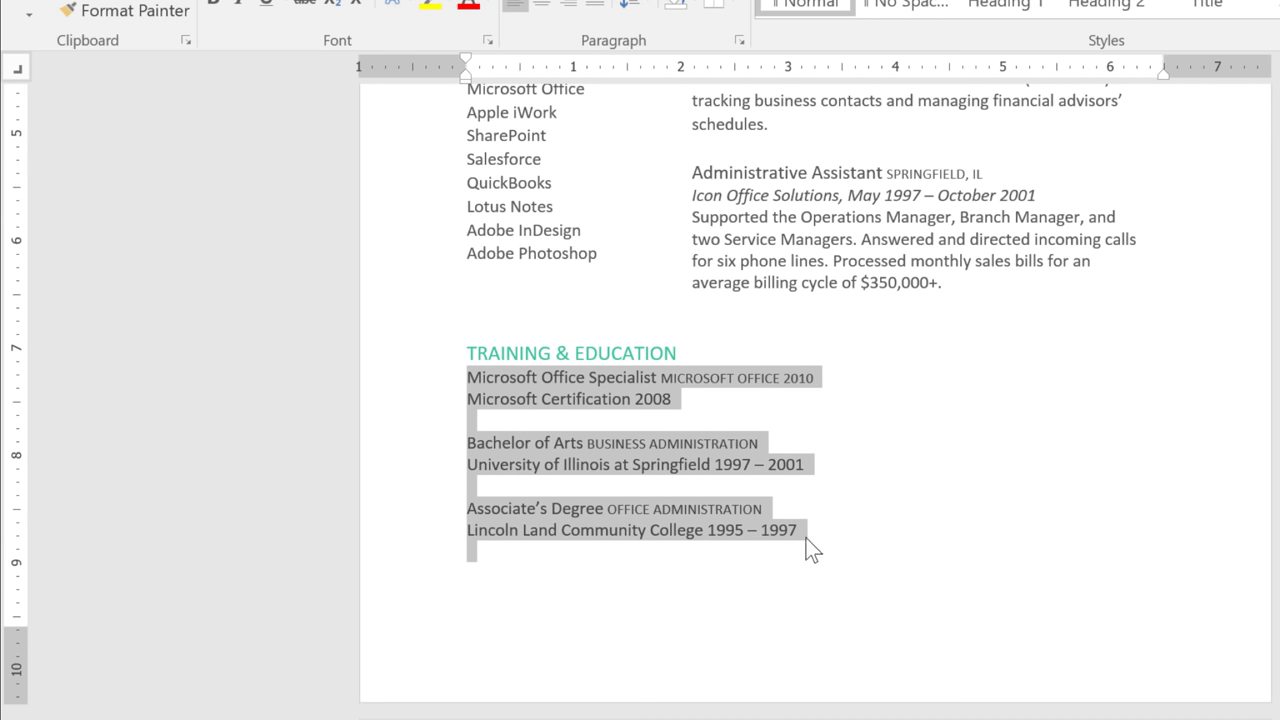
{"action": "left_click", "coordinate": [1109, 77]}
{"action": "left_click_drag", "start_coordinate": [1057, 81], "coordinate": [1085, 136]}
Tab 2008, 1997 – 2001 and 1995 – 1997 to the right tab stop.
{"action": "left_click", "coordinate": [637, 399]}
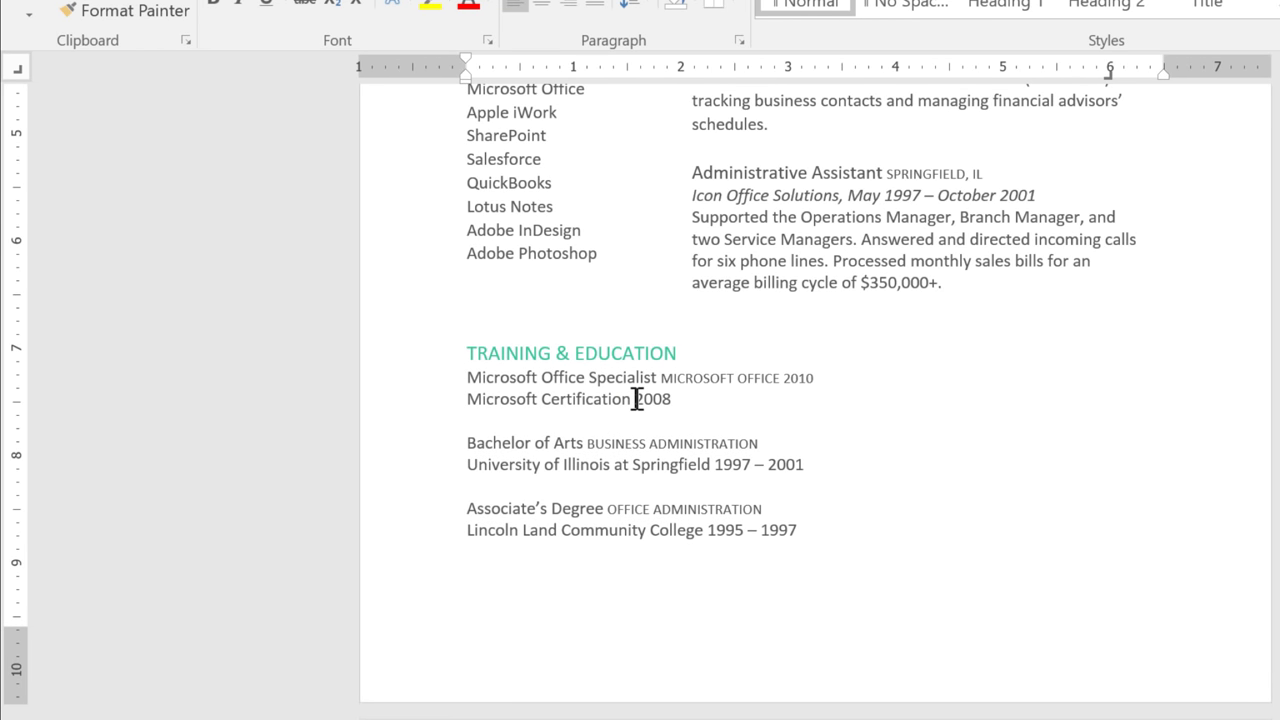
{"action": "key", "text": "Tab"}
{"action": "left_click", "coordinate": [714, 464]}
{"action": "key", "text": "Tab"}
{"action": "left_click", "coordinate": [707, 528]}
{"action": "key", "text": "Tab"}
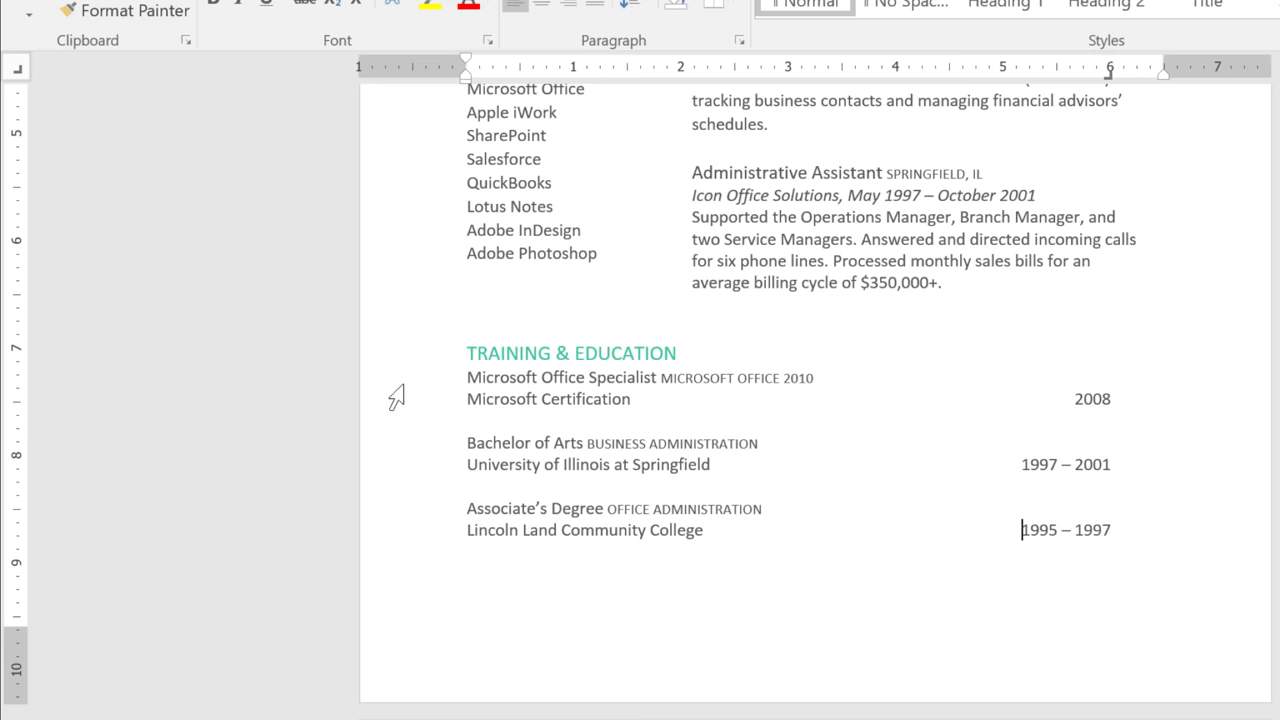
{"action": "left_click_drag", "start_coordinate": [474, 378], "coordinate": [871, 574]}
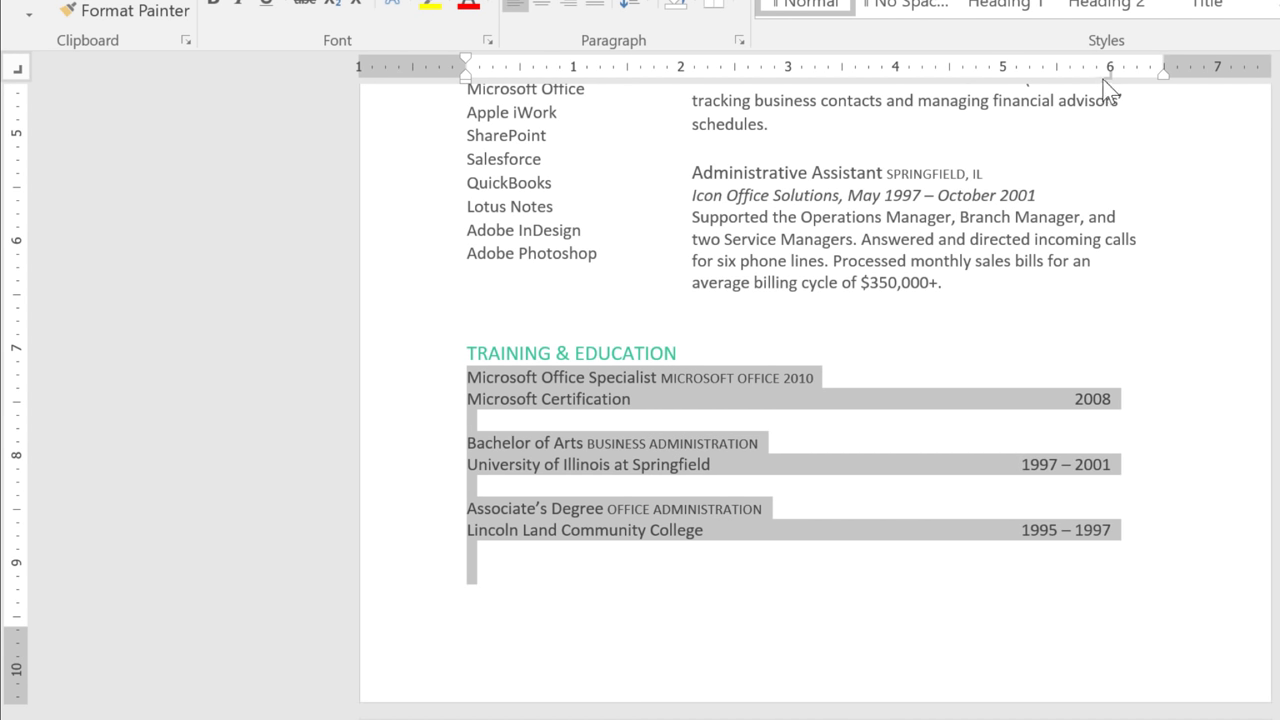
{"action": "left_click_drag", "start_coordinate": [1110, 74], "coordinate": [647, 77]}
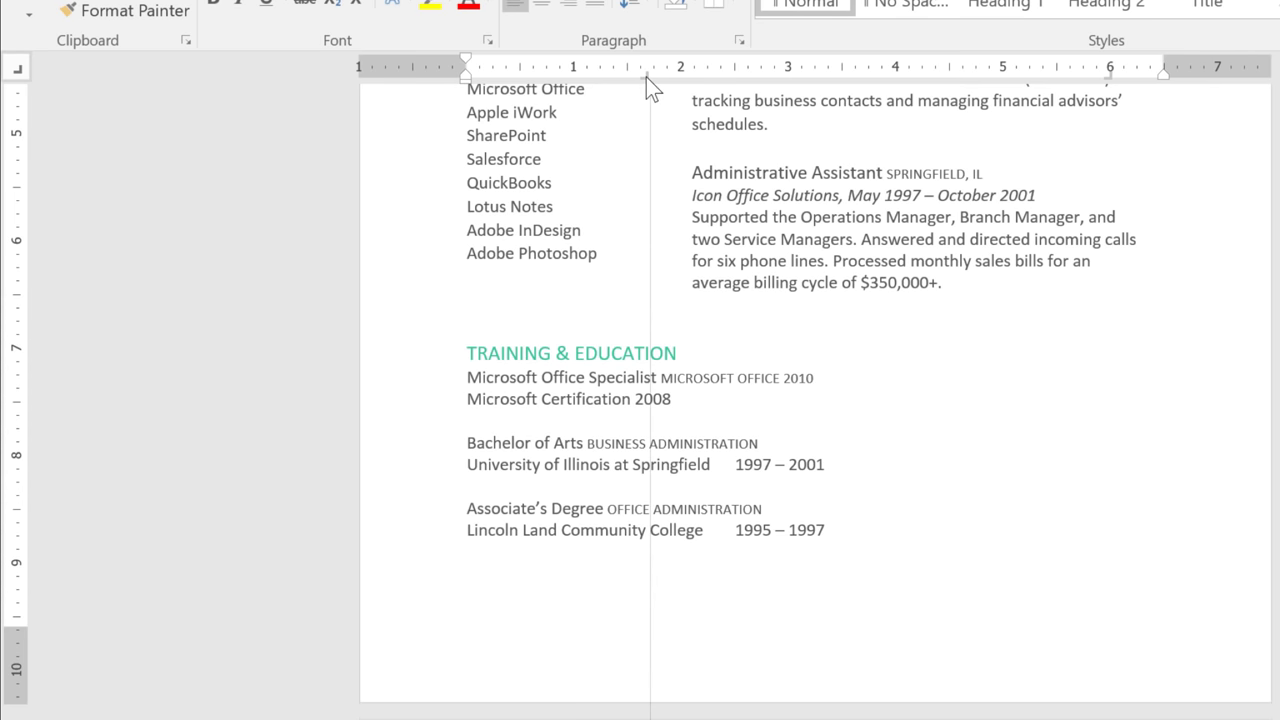
{"action": "left_click_drag", "start_coordinate": [646, 77], "coordinate": [1110, 83]}
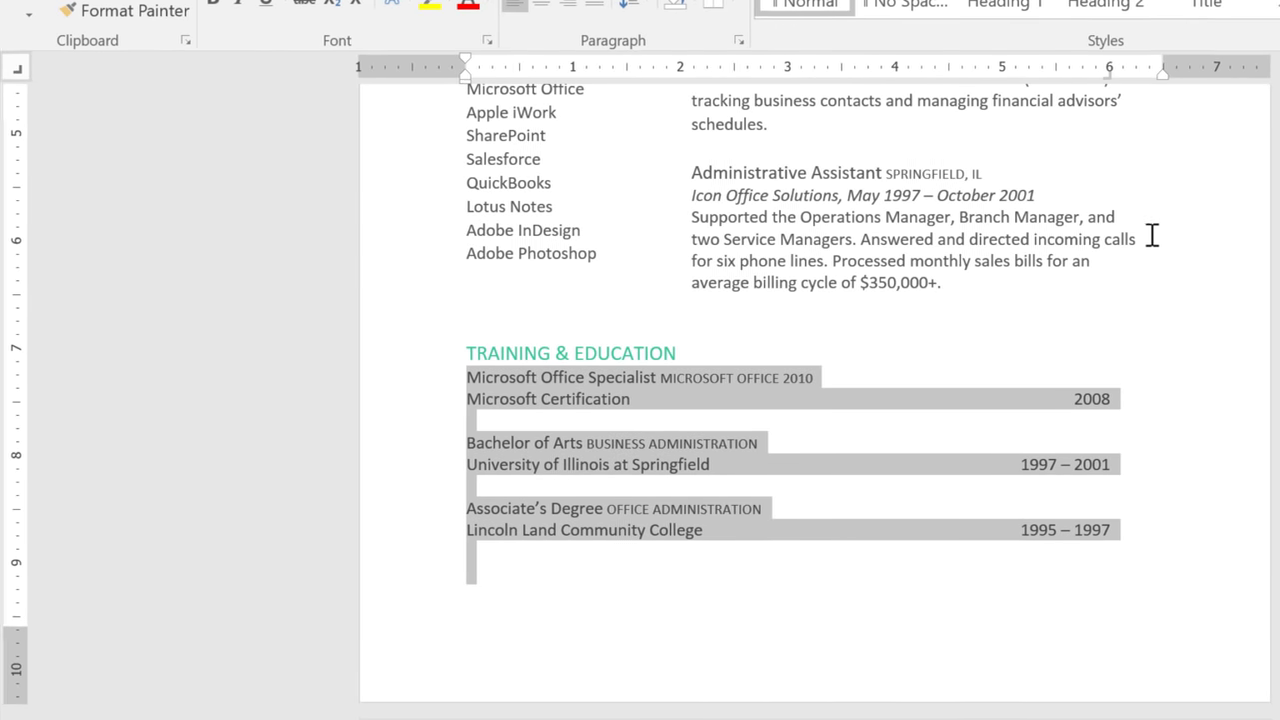
{"action": "left_click", "coordinate": [1146, 295]}
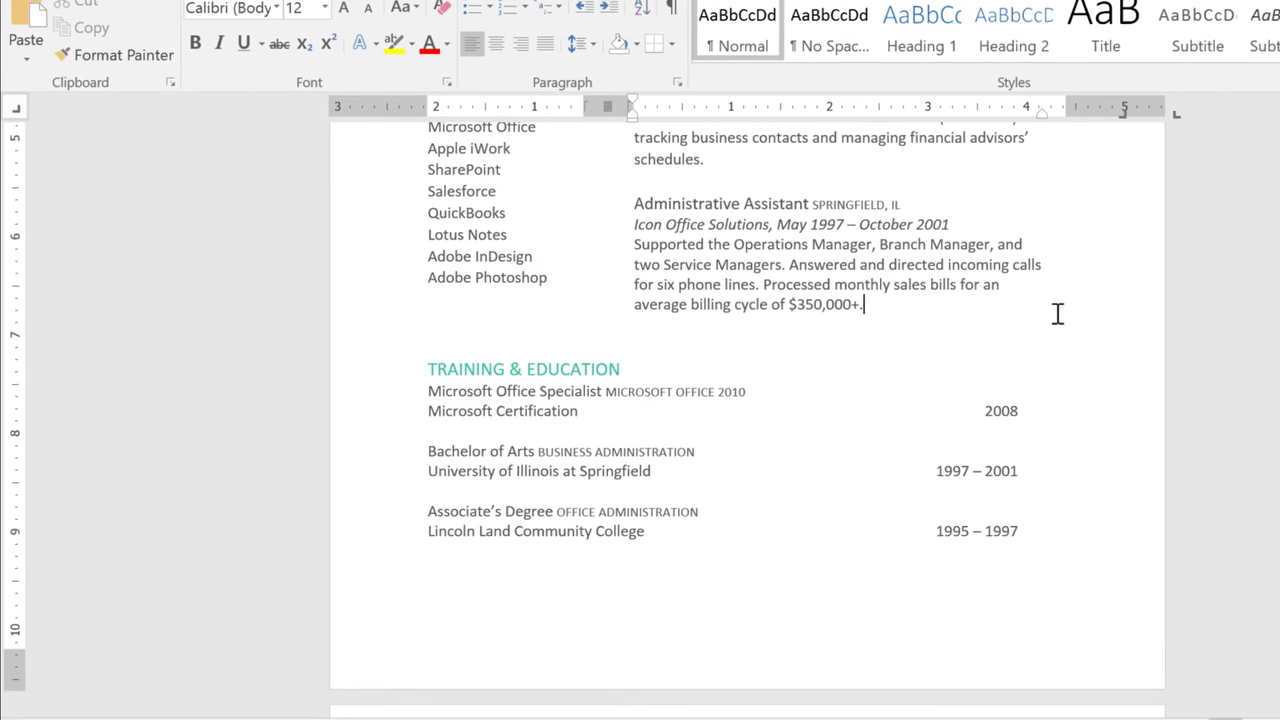